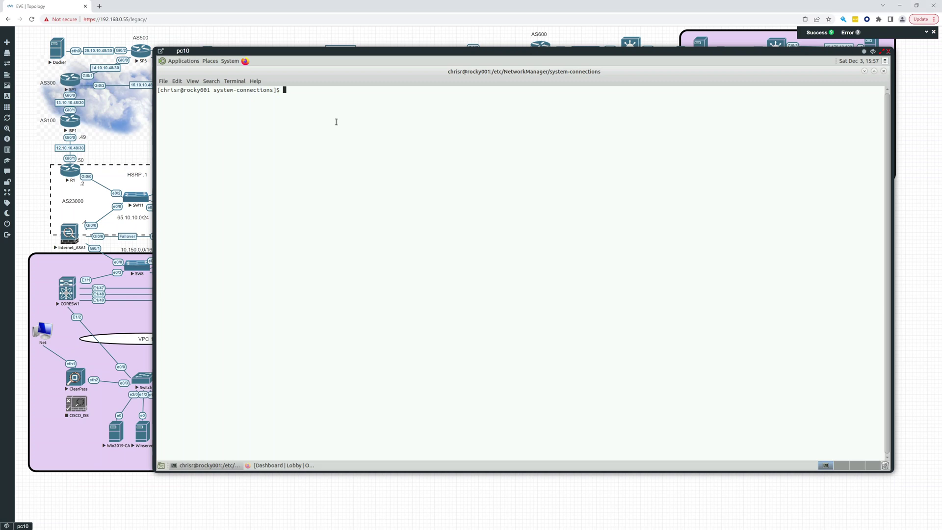
- Run sudo systemctl status cockpit, see 'Unit cockpit.service could not be found', and enter a dnf whatprovides query
{"action": "type", "text": "su"}
{"action": "key", "text": "BackSpace"}
{"action": "key", "text": "BackSpace"}
{"action": "type", "text": "sudo"}
{"action": "key", "text": "BackSpace"}
{"action": "key", "text": "BackSpace"}
{"action": "key", "text": "BackSpace"}
{"action": "key", "text": "BackSpace"}
{"action": "key", "text": "BackSpace"}
{"action": "type", "text": "systemctl status"}
{"action": "key", "text": "Left"}
{"action": "key", "text": "Left"}
{"action": "key", "text": "Left"}
{"action": "key", "text": "Left"}
{"action": "key", "text": "Left"}
{"action": "key", "text": "Left"}
{"action": "key", "text": "Left"}
{"action": "key", "text": "Left"}
{"action": "key", "text": "Left"}
{"action": "key", "text": "Left"}
{"action": "key", "text": "Left"}
{"action": "key", "text": "Left"}
{"action": "key", "text": "Left"}
{"action": "key", "text": "Left"}
{"action": "key", "text": "Left"}
{"action": "key", "text": "Left"}
{"action": "type", "text": "sudo"}
{"action": "key", "text": "Right"}
{"action": "key", "text": "Right"}
{"action": "key", "text": "Right"}
{"action": "key", "text": "Right"}
{"action": "key", "text": "Right"}
{"action": "key", "text": "Right"}
{"action": "key", "text": "Right"}
{"action": "key", "text": "Right"}
{"action": "key", "text": "Right"}
{"action": "key", "text": "Right"}
{"action": "key", "text": "Right"}
{"action": "key", "text": "Right"}
{"action": "key", "text": "Right"}
{"action": "key", "text": "Right"}
{"action": "key", "text": "Right"}
{"action": "key", "text": "Right"}
{"action": "type", "text": "cockpit"}
{"action": "key", "text": "Return"}
{"action": "key", "text": "Return"}
{"action": "key", "text": "Return"}
{"action": "key", "text": "Return"}
{"action": "key", "text": "Return"}
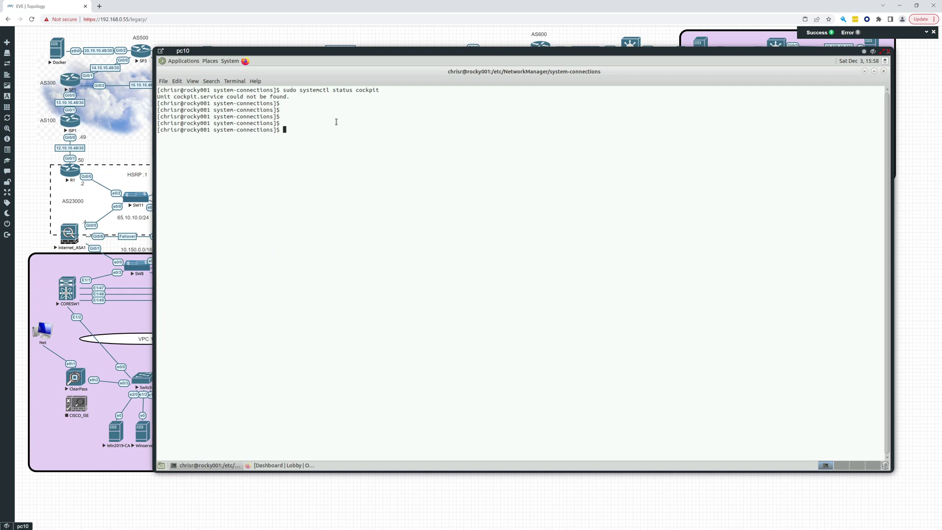
{"action": "type", "text": "sudo dnf whatprovides cockpit"}
- Find that cockpit-276.1-1.el9 provides cockpit, then install it and its dependencies with sudo dnf install cockpit -y
{"action": "key", "text": "Return"}
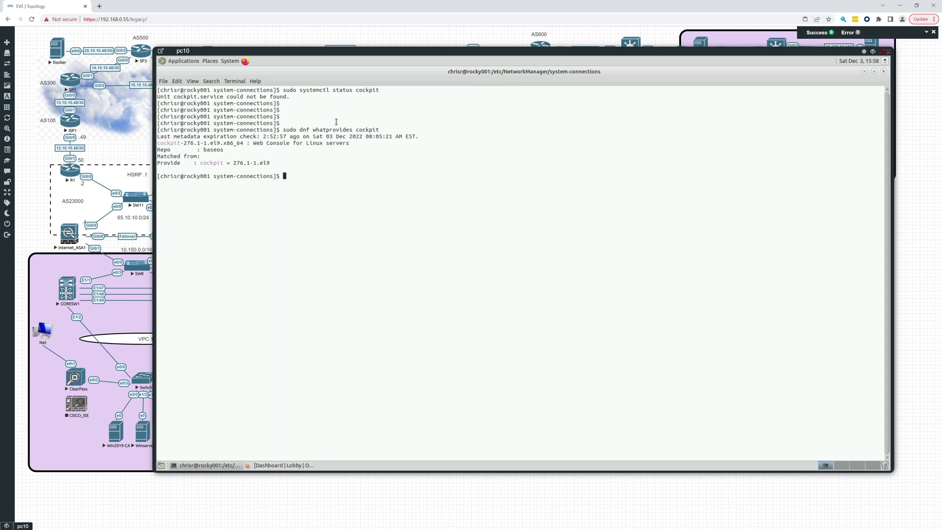
{"action": "key", "text": "Up"}
{"action": "key", "text": "Left"}
{"action": "key", "text": "Left"}
{"action": "key", "text": "Left"}
{"action": "key", "text": "Left"}
{"action": "key", "text": "Left"}
{"action": "key", "text": "Left"}
{"action": "key", "text": "Left"}
{"action": "key", "text": "Right"}
{"action": "key", "text": "Right"}
{"action": "key", "text": "Right"}
{"action": "key", "text": "Right"}
{"action": "key", "text": "Right"}
{"action": "key", "text": "Right"}
{"action": "key", "text": "Right"}
{"action": "key", "text": "BackSpace"}
{"action": "key", "text": "BackSpace"}
{"action": "key", "text": "BackSpace"}
{"action": "key", "text": "BackSpace"}
{"action": "key", "text": "BackSpace"}
{"action": "key", "text": "BackSpace"}
{"action": "key", "text": "BackSpace"}
{"action": "key", "text": "BackSpace"}
{"action": "key", "text": "BackSpace"}
{"action": "key", "text": "BackSpace"}
{"action": "key", "text": "BackSpace"}
{"action": "key", "text": "BackSpace"}
{"action": "key", "text": "BackSpace"}
{"action": "key", "text": "BackSpace"}
{"action": "key", "text": "BackSpace"}
{"action": "key", "text": "BackSpace"}
{"action": "key", "text": "BackSpace"}
{"action": "key", "text": "BackSpace"}
{"action": "key", "text": "BackSpace"}
{"action": "type", "text": "install cockpit -y"}
{"action": "key", "text": "Return"}
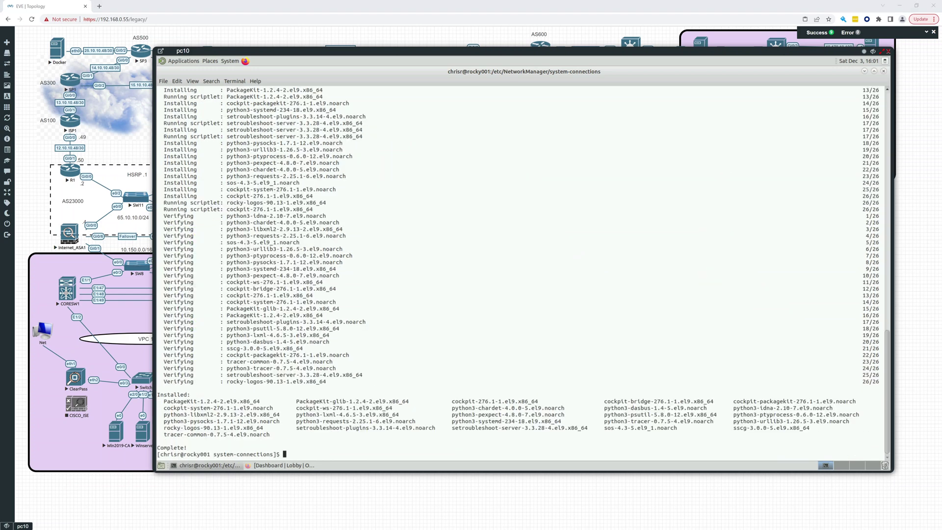
- Check the cockpit service status with sudo systemctl status cockpit
{"action": "type", "text": "system"}
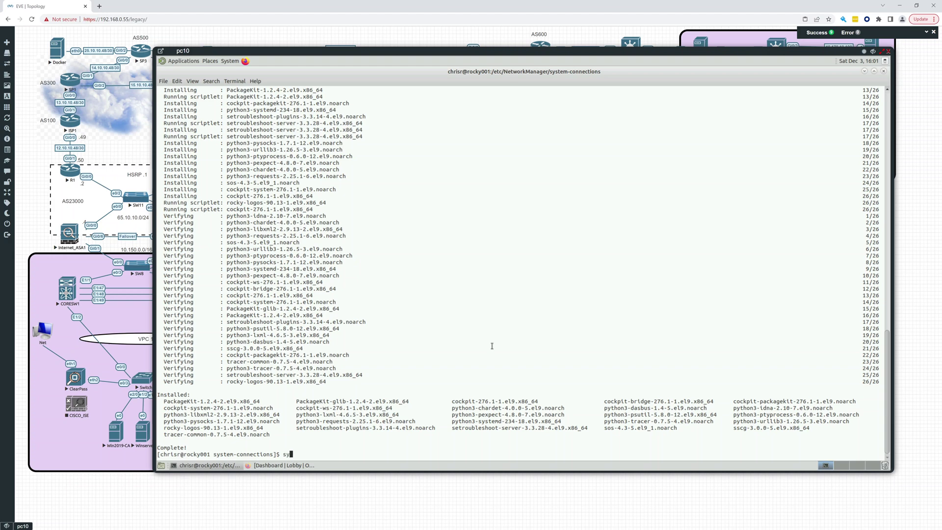
{"action": "key", "text": "BackSpace"}
{"action": "key", "text": "BackSpace"}
{"action": "key", "text": "BackSpace"}
{"action": "key", "text": "BackSpace"}
{"action": "key", "text": "BackSpace"}
{"action": "type", "text": "sudo systemctl status cockpit"}
{"action": "key", "text": "Return"}
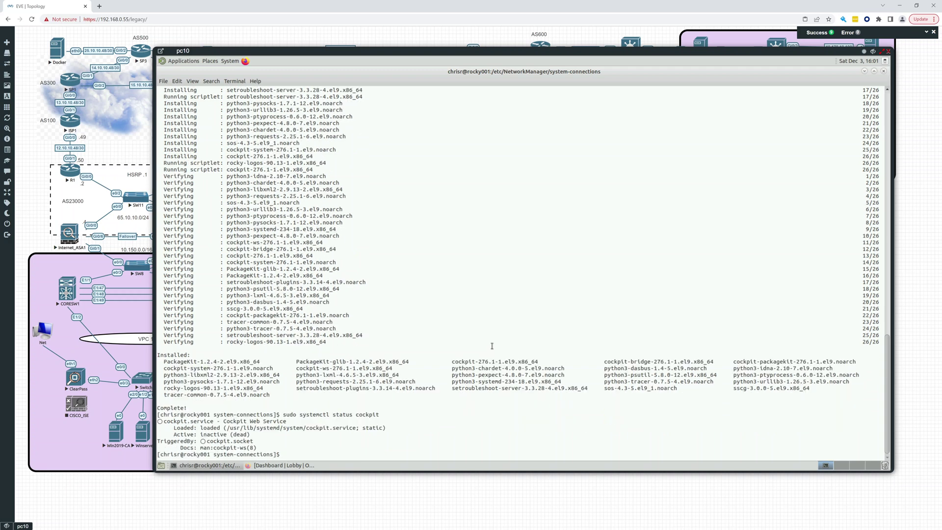
- Start the cockpit service with sudo systemctl start cockpit and confirm it is active (running)
{"action": "key", "text": "Up"}
{"action": "key", "text": "Left"}
{"action": "key", "text": "Left"}
{"action": "key", "text": "Left"}
{"action": "key", "text": "Left"}
{"action": "key", "text": "Left"}
{"action": "key", "text": "Left"}
{"action": "key", "text": "Left"}
{"action": "key", "text": "Left"}
{"action": "key", "text": "Left"}
{"action": "key", "text": "BackSpace"}
{"action": "key", "text": "BackSpace"}
{"action": "key", "text": "BackSpace"}
{"action": "type", "text": "rt"}
{"action": "key", "text": "Return"}
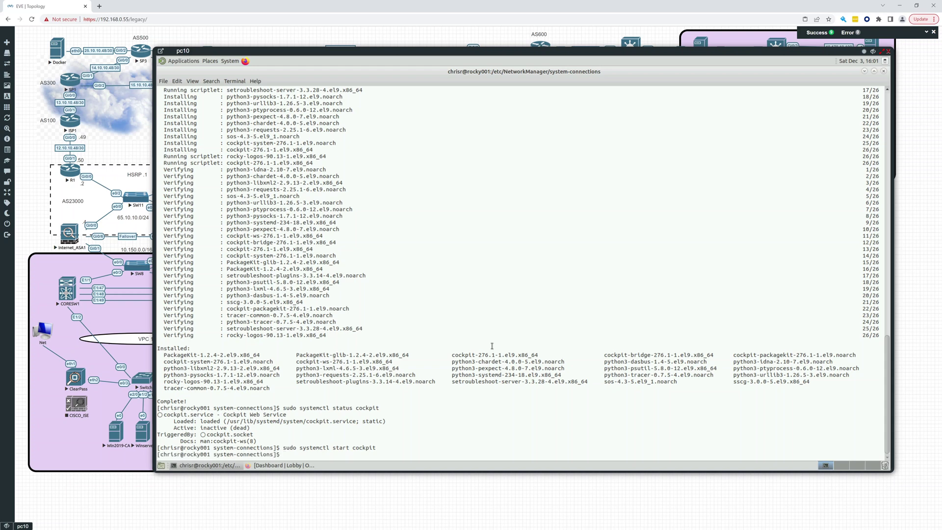
{"action": "key", "text": "Up"}
{"action": "key", "text": "Up"}
{"action": "key", "text": "Return"}
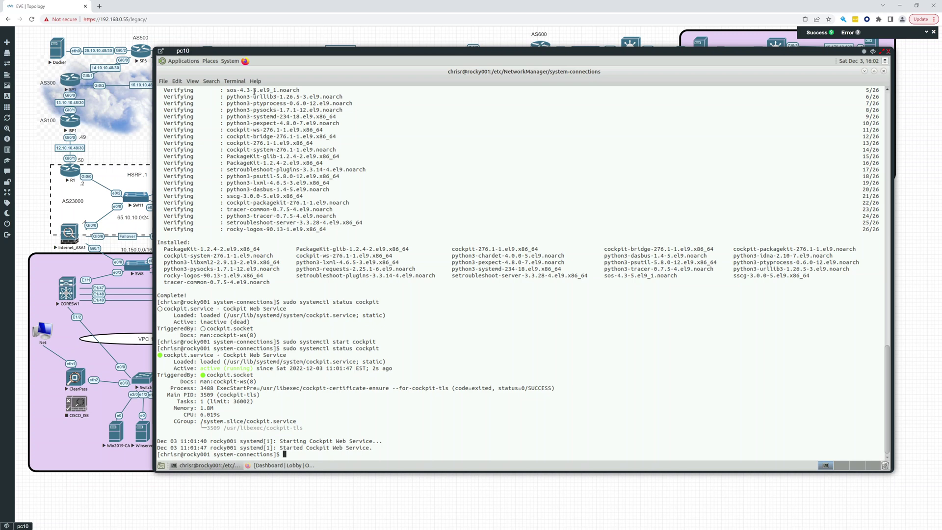
{"action": "mouse_move", "coordinate": [265, 472]}
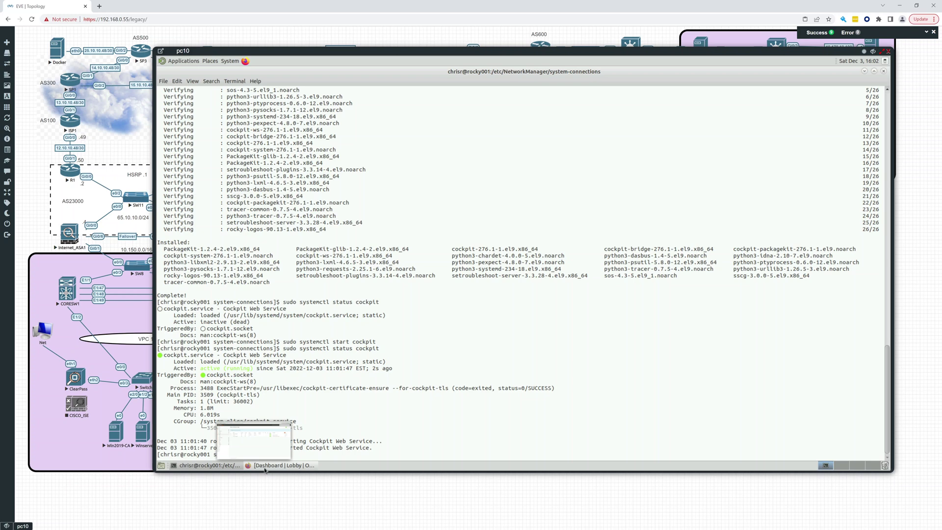
- Load 10.10.200.90:9090 in a new Firefox tab and accept the self-signed certificate risk
{"action": "left_click", "coordinate": [273, 466]}
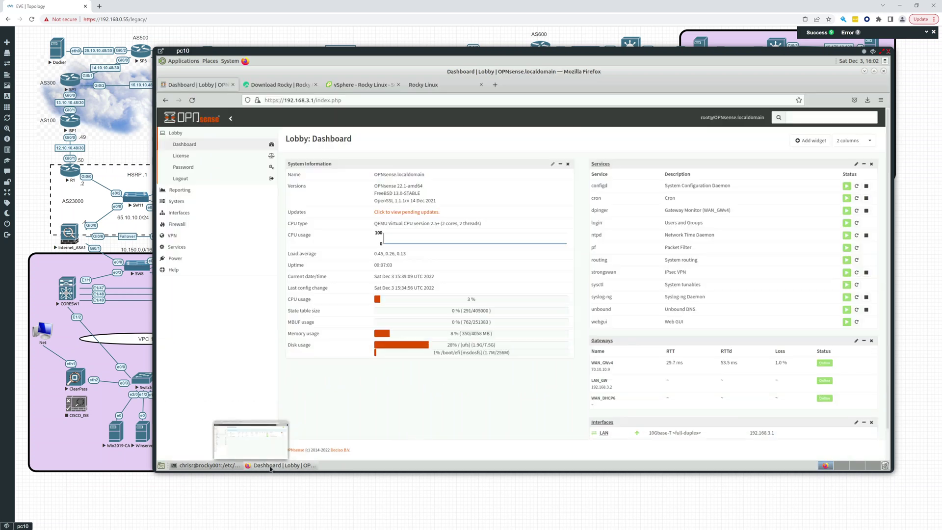
{"action": "left_click", "coordinate": [495, 85]}
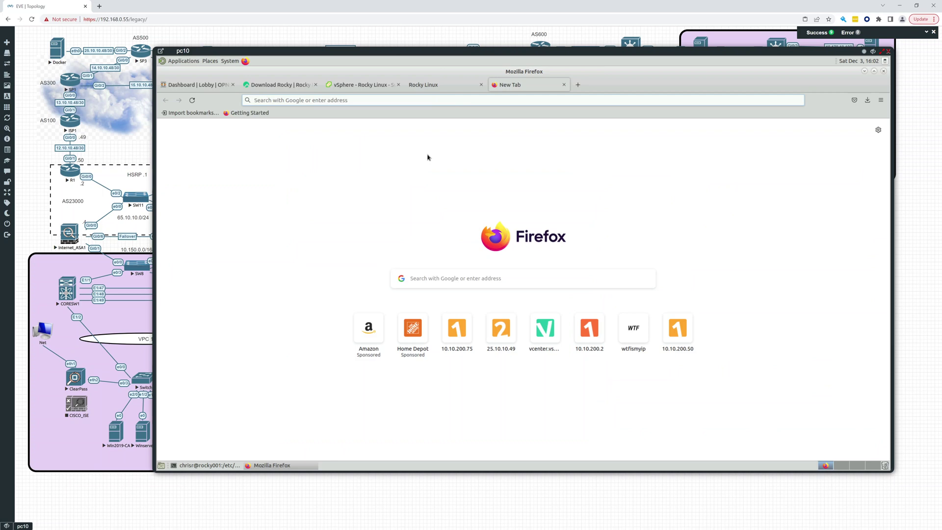
{"action": "type", "text": "10.10"}
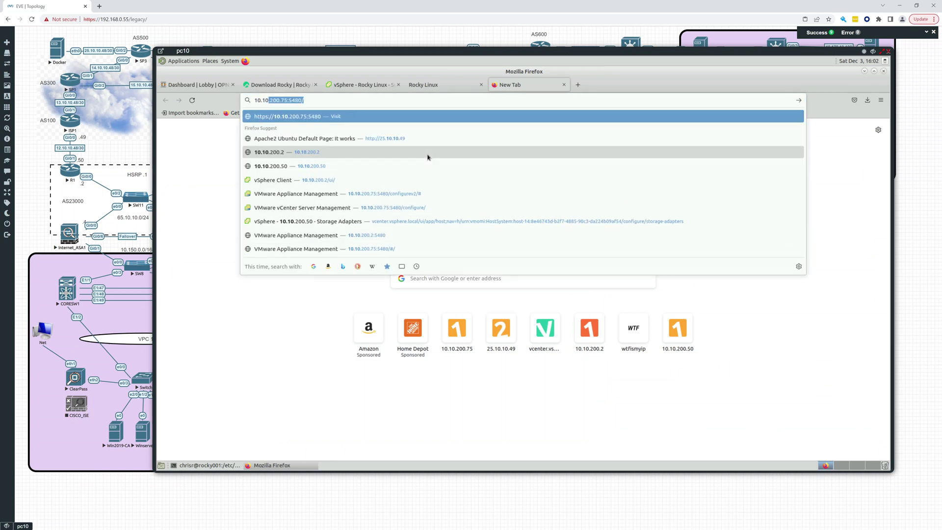
{"action": "type", "text": ".200.90"}
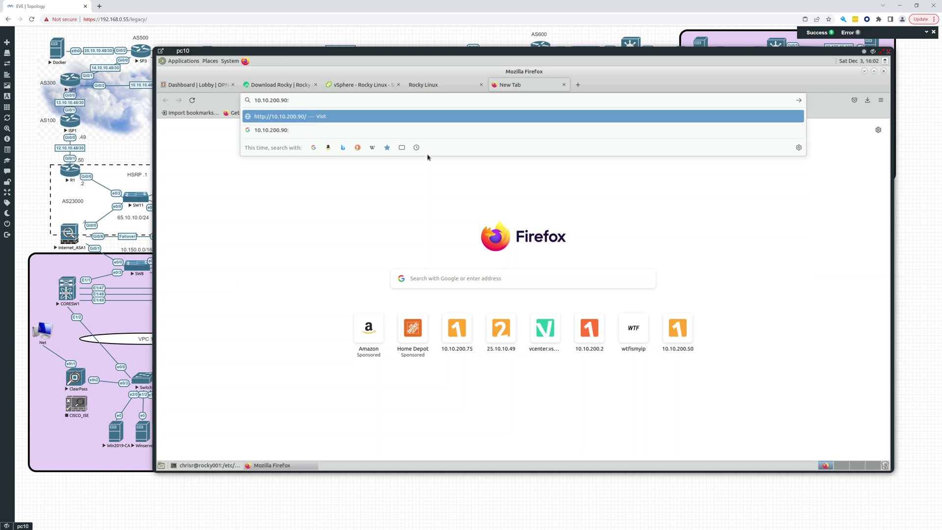
{"action": "type", "text": ":9090"}
{"action": "key", "text": "Return"}
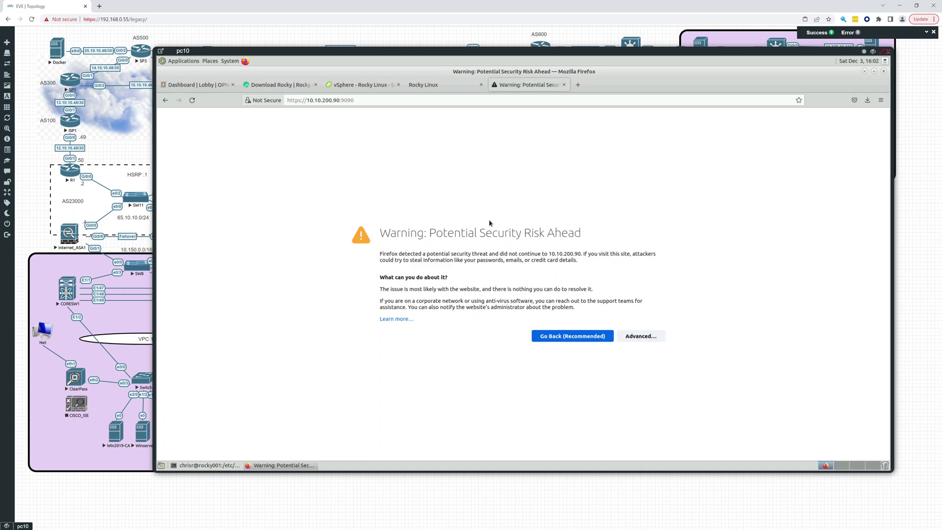
{"action": "left_click", "coordinate": [629, 337]}
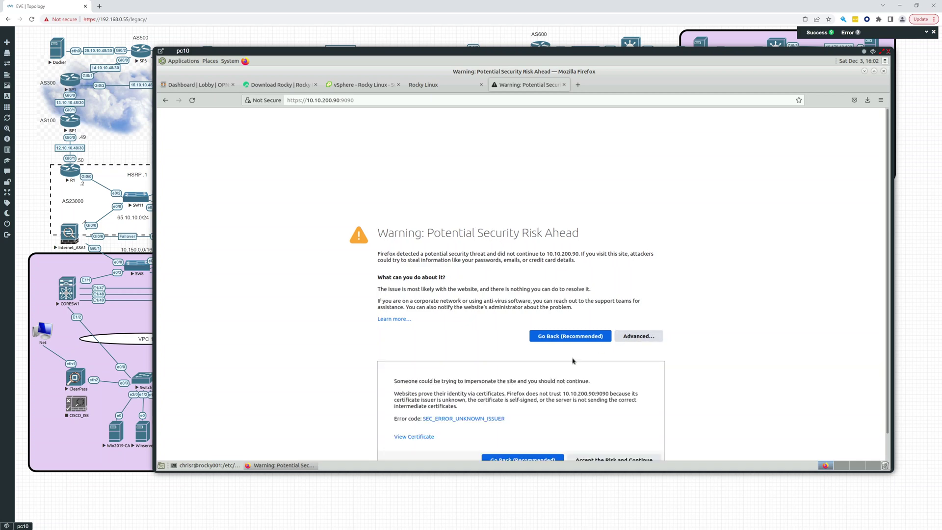
{"action": "left_click", "coordinate": [596, 460]}
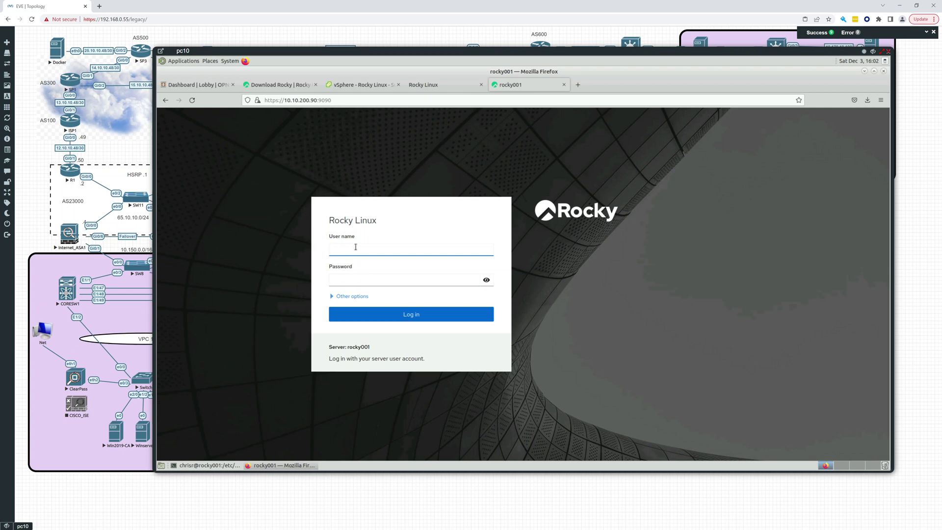
- Sign in to Cockpit with the server user's name and password
{"action": "type", "text": "chrisr"}
{"action": "key", "text": "Tab"}
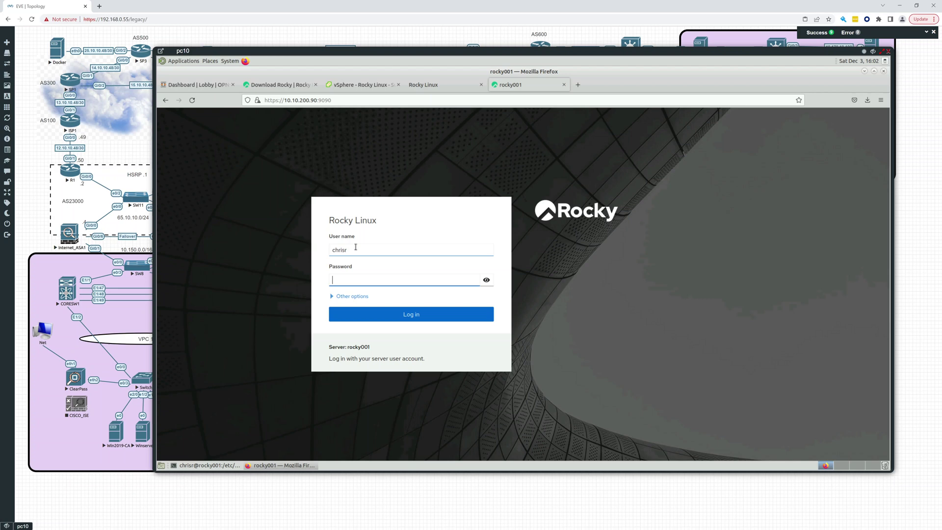
{"action": "type", "text": "*******"}
{"action": "key", "text": "Return"}
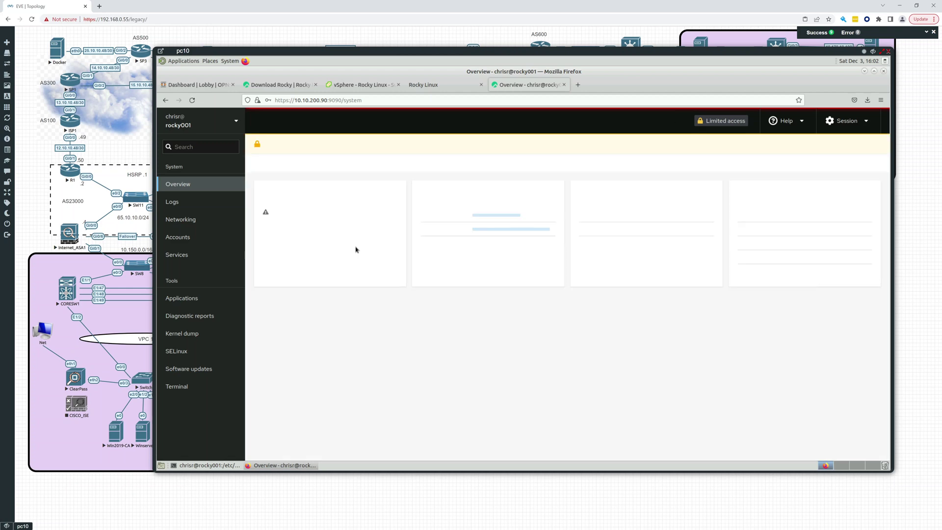
- Dismiss the administrative access prompt and go to the Logs page for last-24-hour errors
{"action": "left_click", "coordinate": [716, 121]}
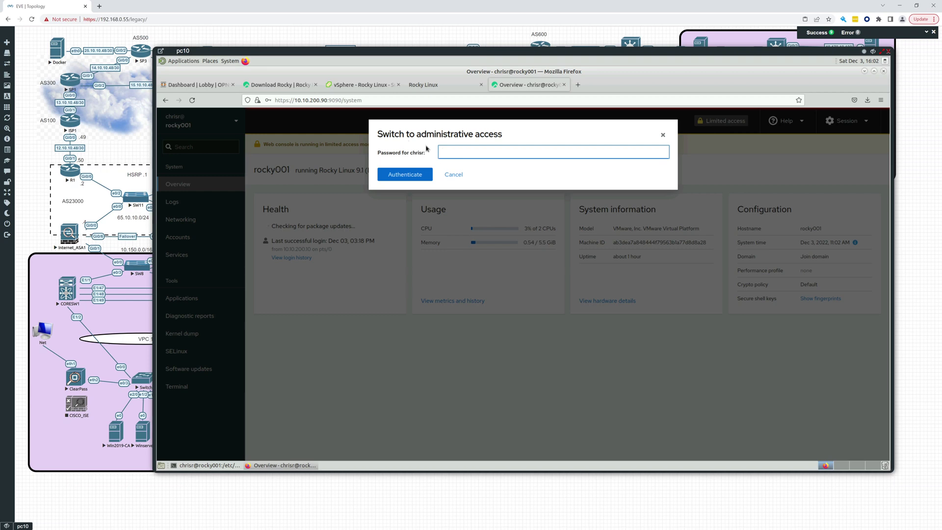
{"action": "left_click", "coordinate": [663, 135]}
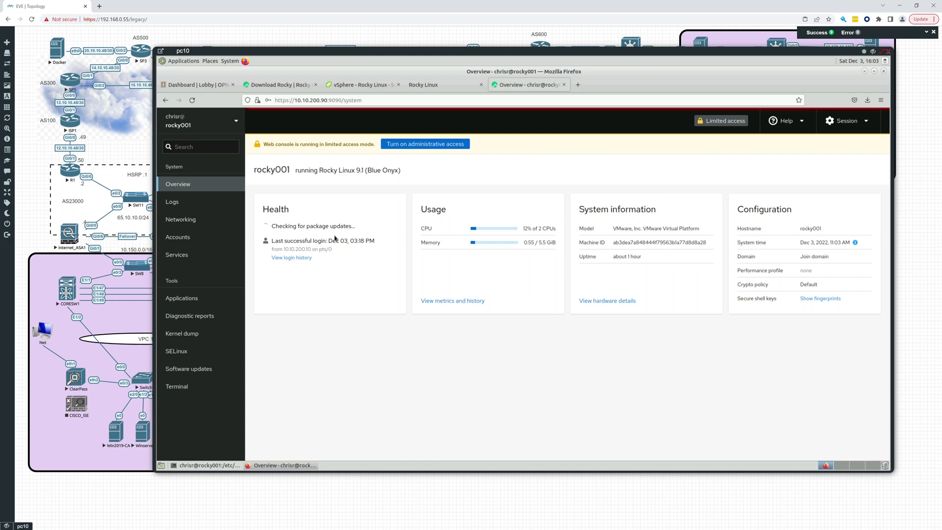
{"action": "left_click", "coordinate": [172, 205]}
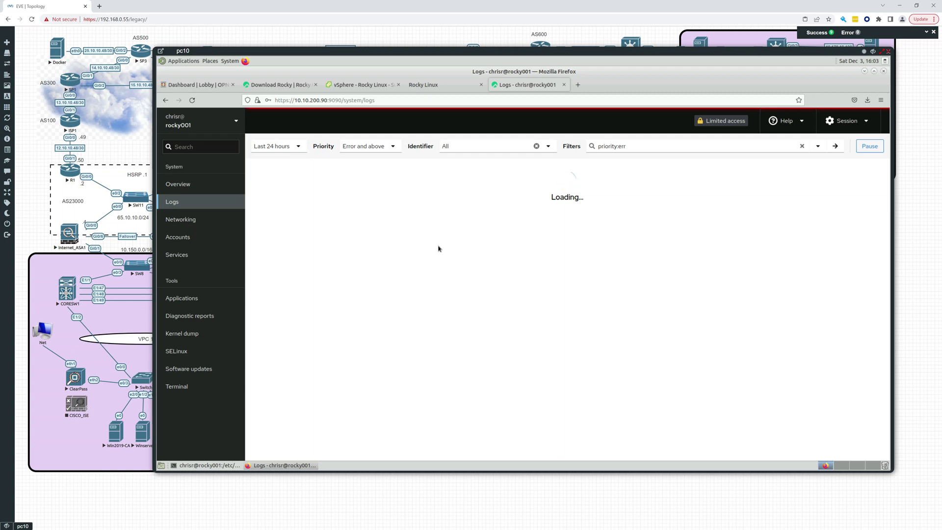
- Visit Networking, return to Logs, then open Accounts listing tuser1, tuser2, root and the signed-in user
{"action": "left_click", "coordinate": [184, 222]}
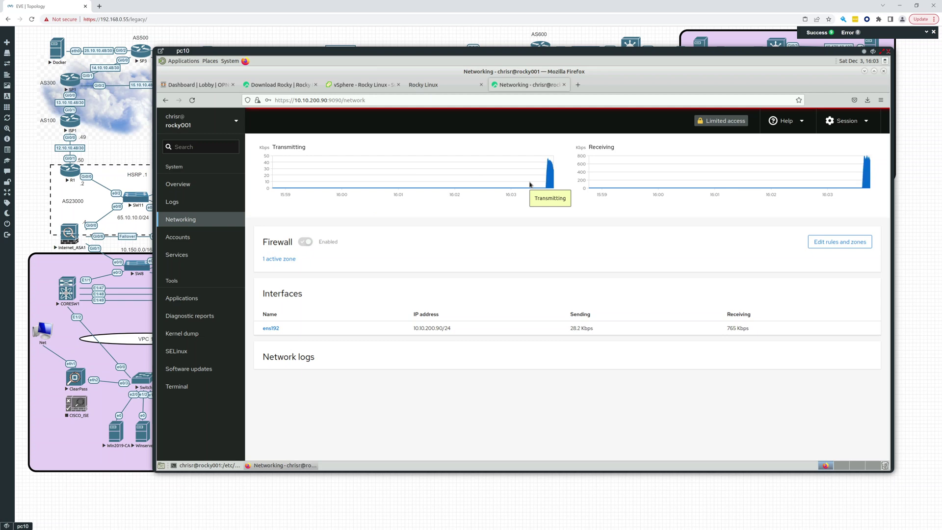
{"action": "left_click", "coordinate": [188, 201]}
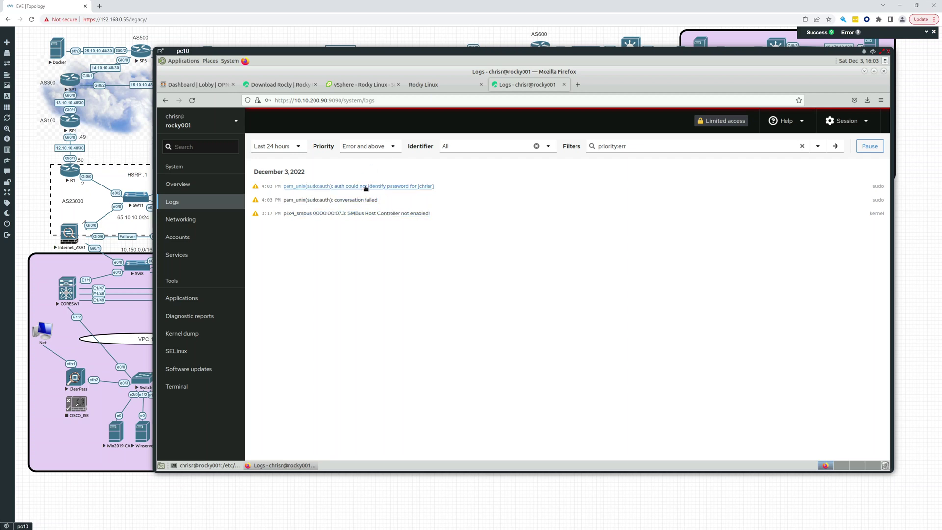
{"action": "left_click", "coordinate": [180, 238]}
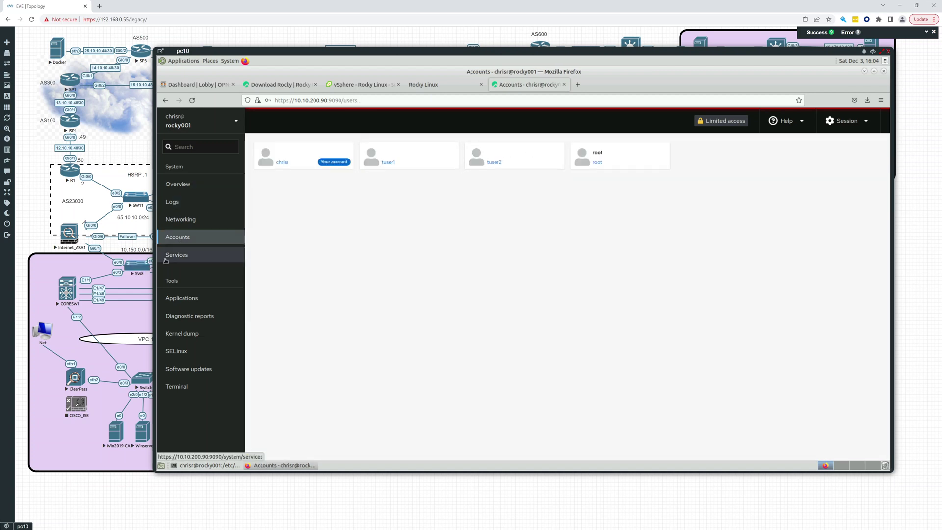
- Browse the Services list, then go to the Applications page showing none installed
{"action": "left_click", "coordinate": [190, 252]}
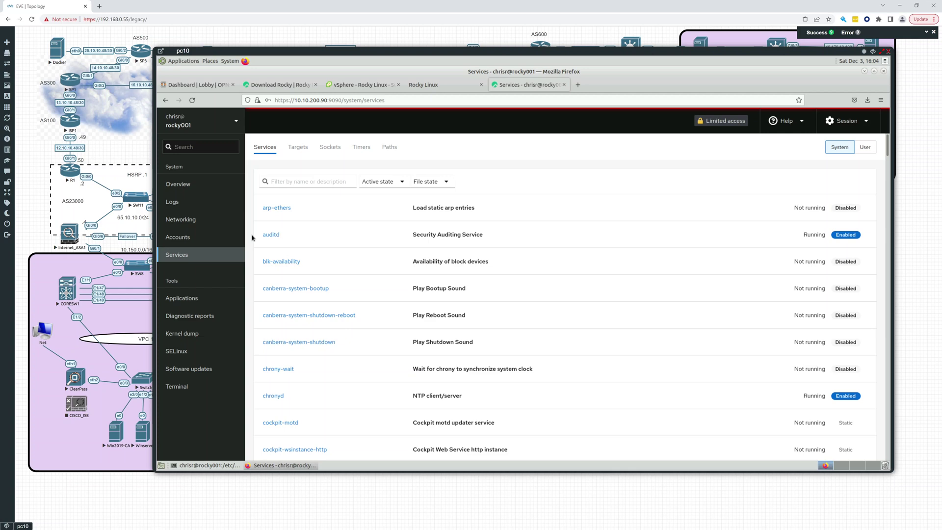
{"action": "scroll", "coordinate": [467, 325], "scroll_direction": "down", "scroll_amount": 6}
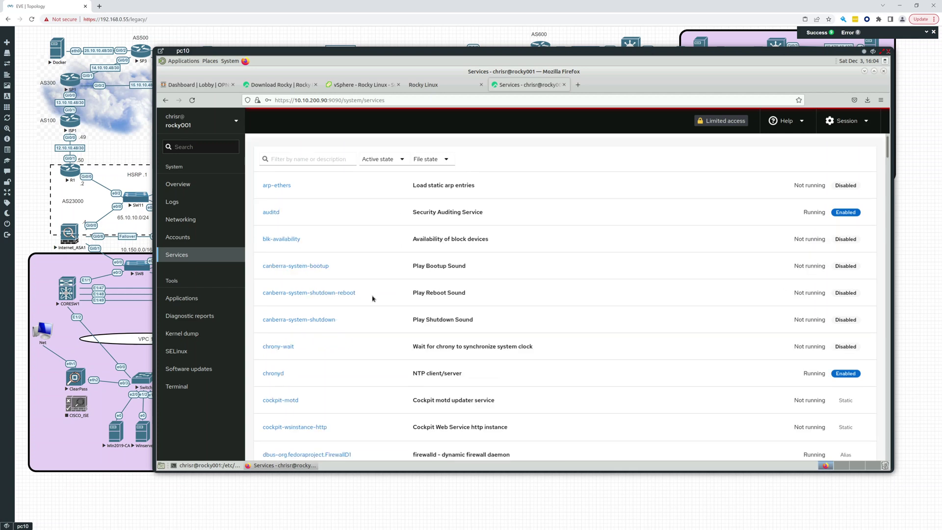
{"action": "scroll", "coordinate": [467, 324], "scroll_direction": "down", "scroll_amount": 3}
{"action": "scroll", "coordinate": [465, 324], "scroll_direction": "down", "scroll_amount": 20}
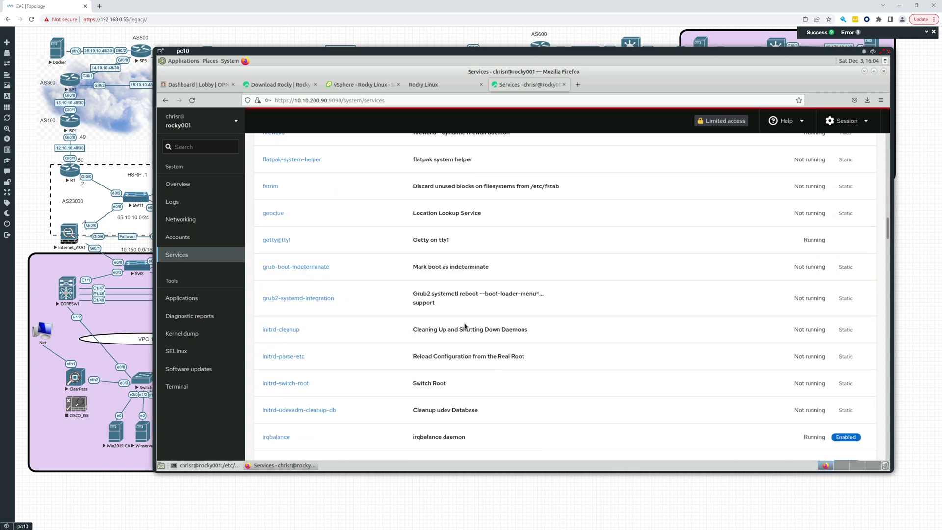
{"action": "scroll", "coordinate": [464, 324], "scroll_direction": "down", "scroll_amount": 3}
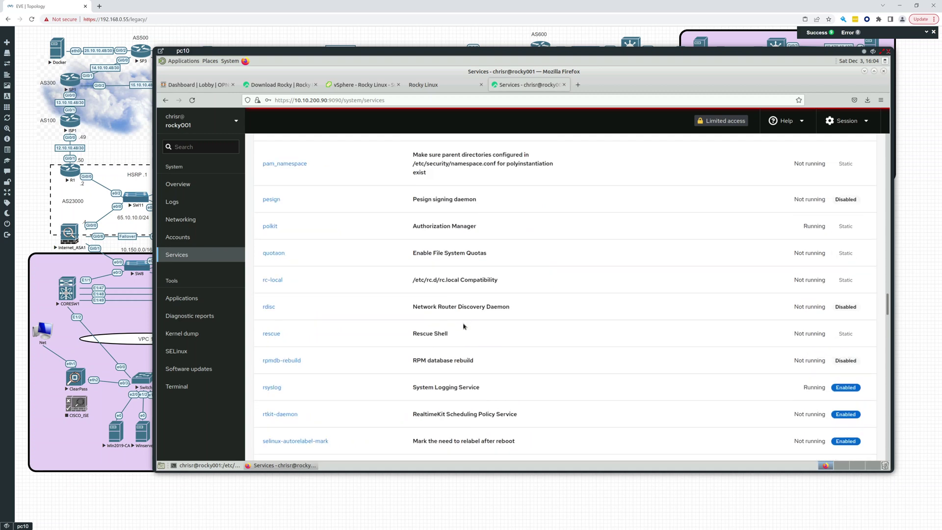
{"action": "scroll", "coordinate": [464, 324], "scroll_direction": "up", "scroll_amount": 20}
{"action": "scroll", "coordinate": [463, 323], "scroll_direction": "up", "scroll_amount": 6}
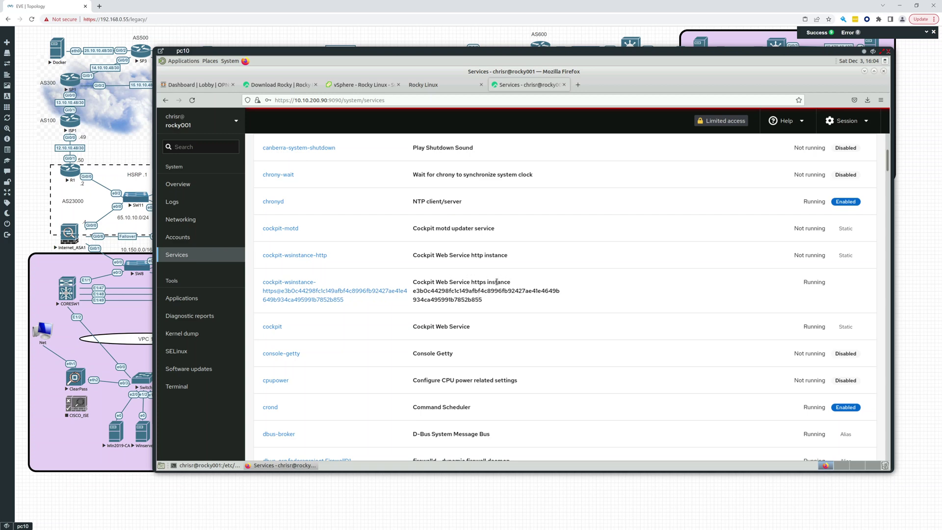
{"action": "left_click", "coordinate": [191, 299]}
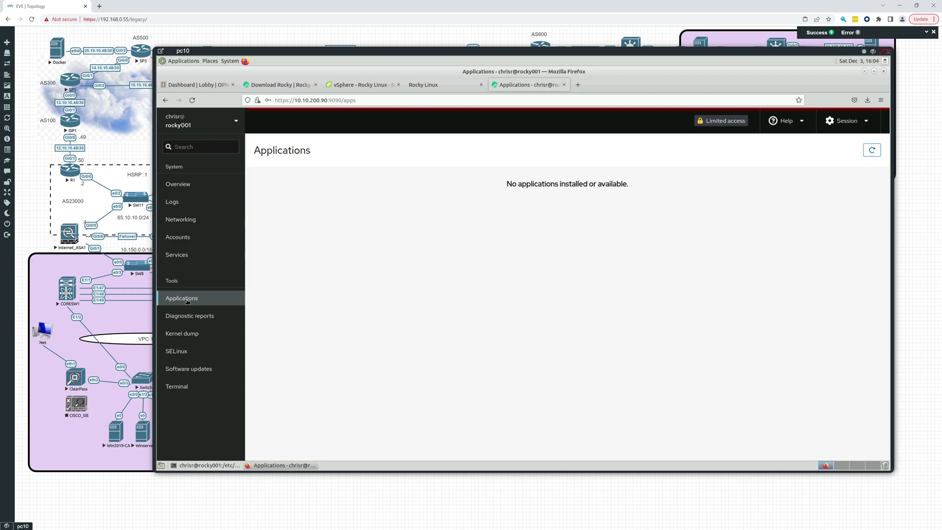
- View Diagnostic reports, then the Software updates page showing the authentication failure
{"action": "left_click", "coordinate": [185, 315]}
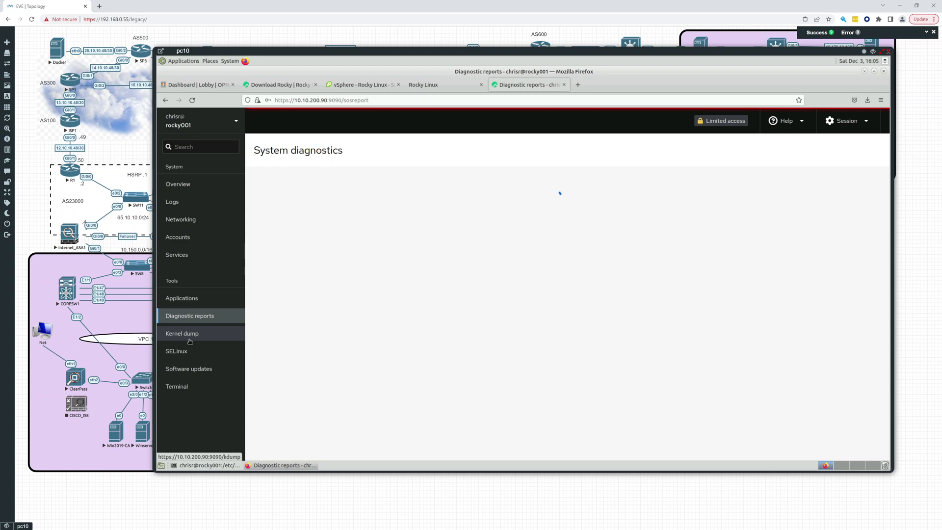
{"action": "left_click", "coordinate": [186, 369]}
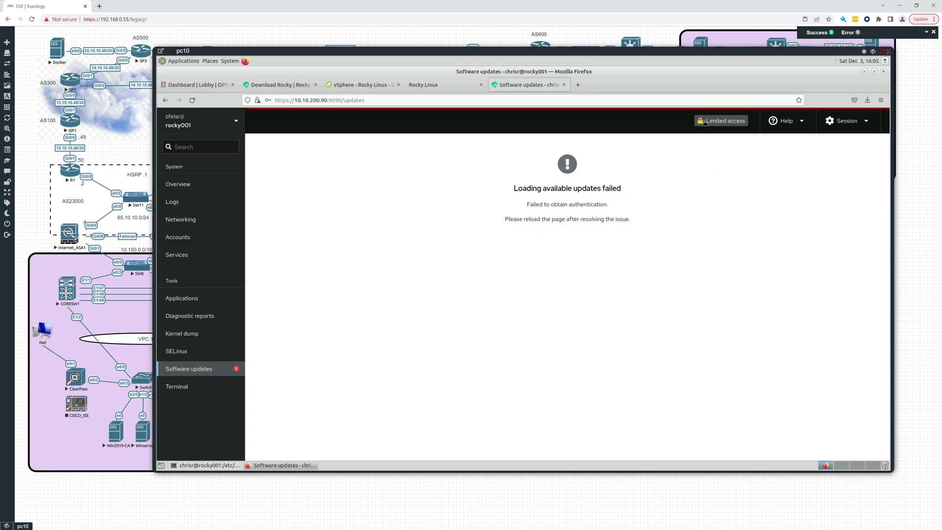
- From the Overview page, turn on administrative access and authenticate with the account password
{"action": "left_click", "coordinate": [177, 184]}
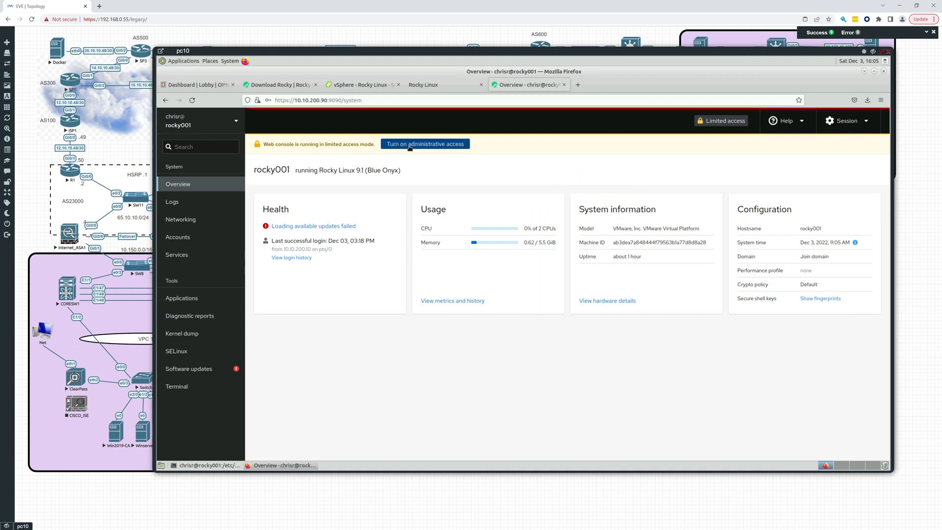
{"action": "left_click", "coordinate": [410, 147]}
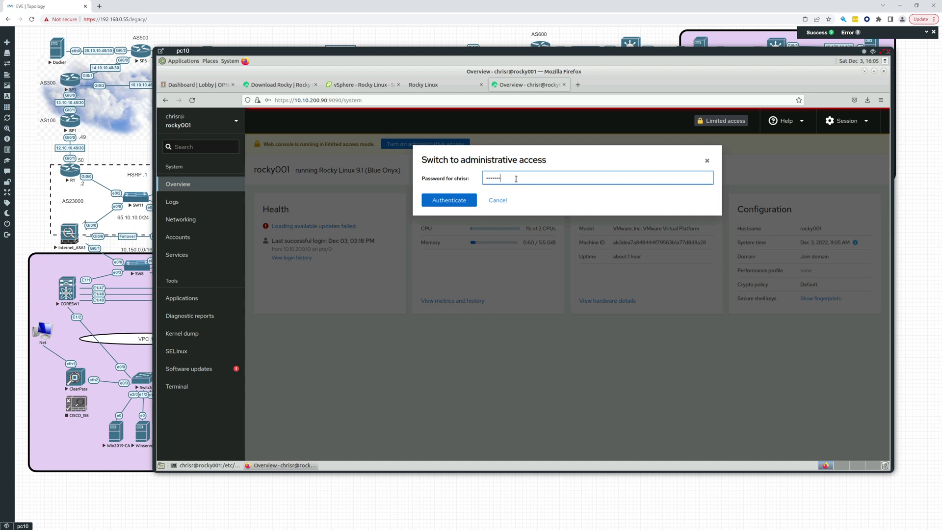
{"action": "key", "text": "Return"}
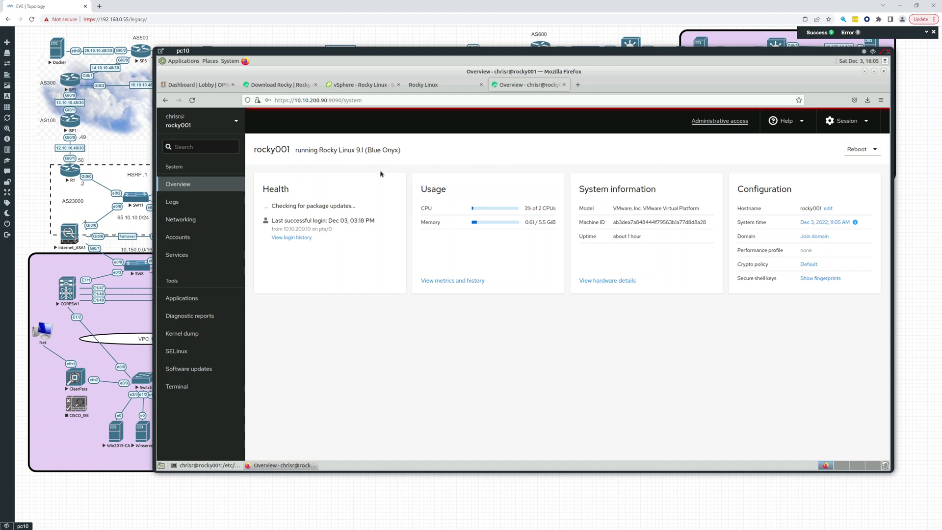
- Visit Software updates, then bring up the Terminal with a shell prompt on rocky001
{"action": "left_click", "coordinate": [181, 369]}
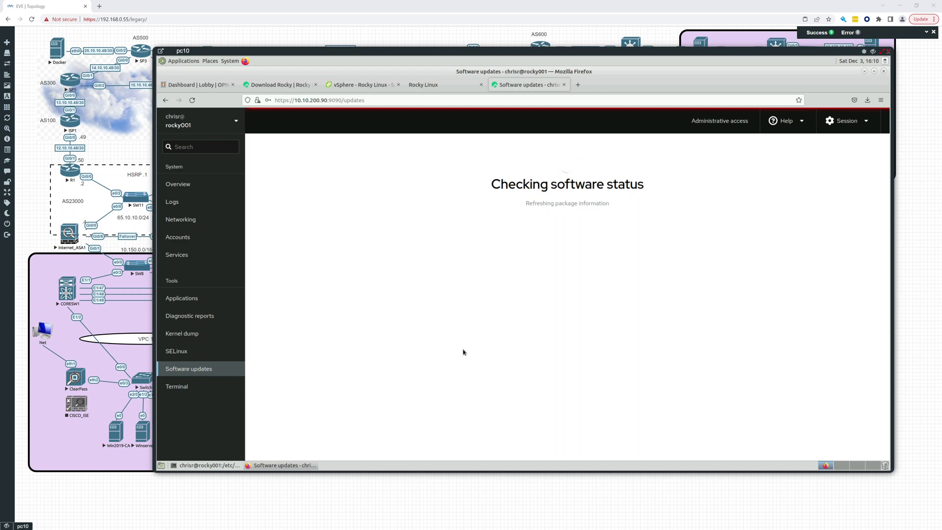
{"action": "left_click", "coordinate": [181, 387]}
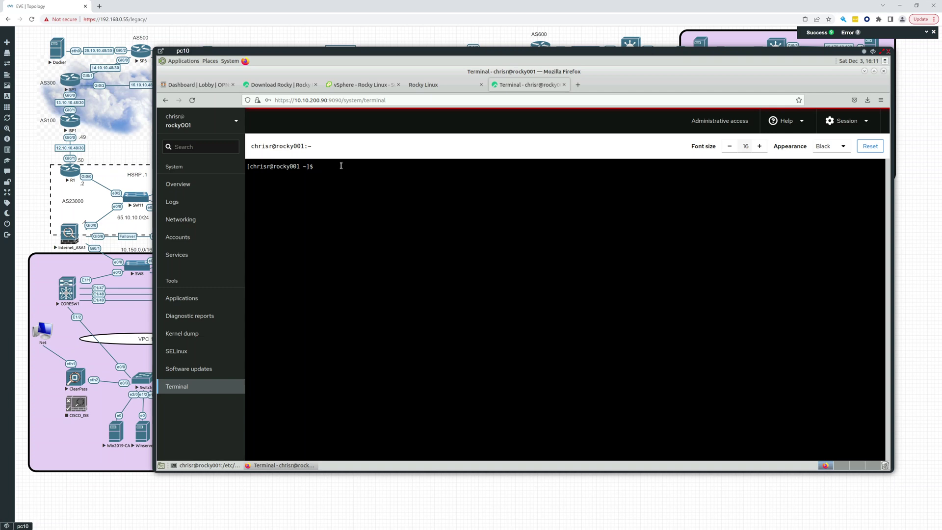
- Run ll to list home files, then view the SELinux page showing Enforcing with no alerts
{"action": "type", "text": "ll"}
{"action": "key", "text": "Return"}
{"action": "key", "text": "Return"}
{"action": "key", "text": "Return"}
{"action": "key", "text": "Return"}
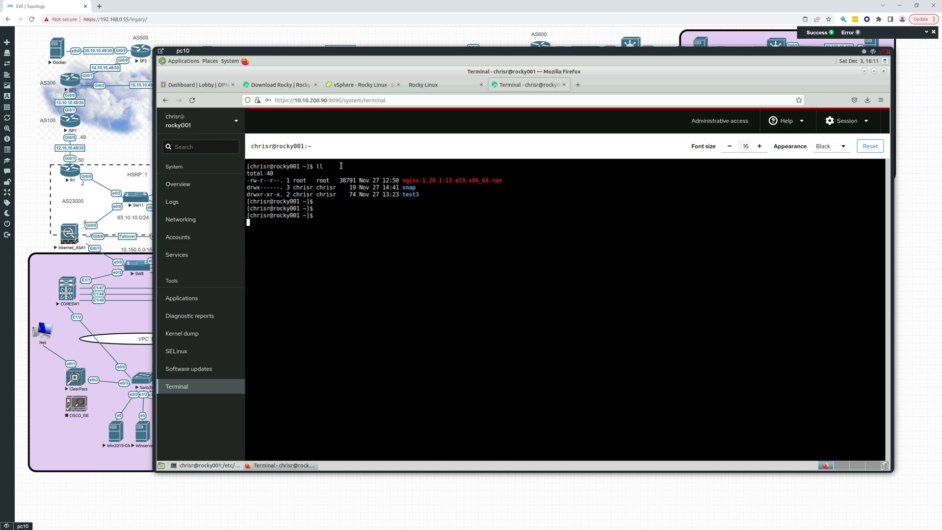
{"action": "key", "text": "Return"}
{"action": "type", "text": "l"}
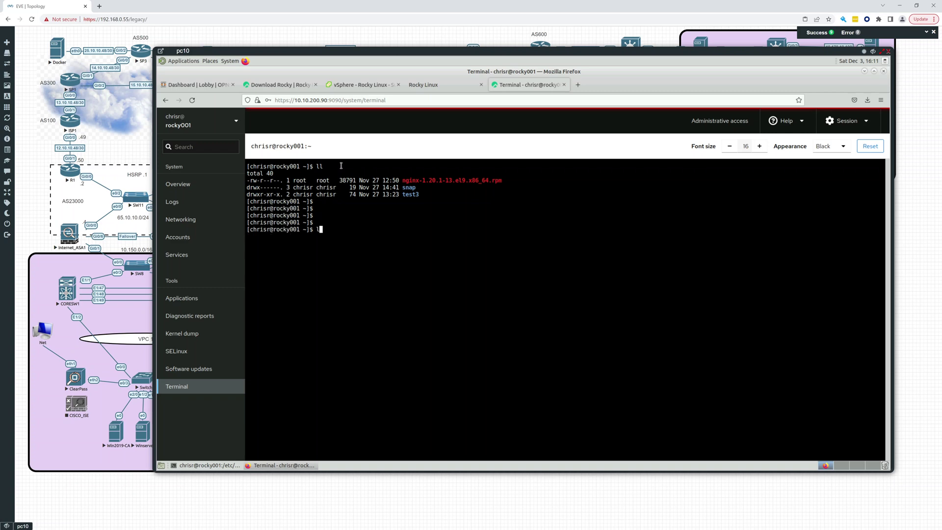
{"action": "key", "text": "BackSpace"}
{"action": "left_click", "coordinate": [185, 354]}
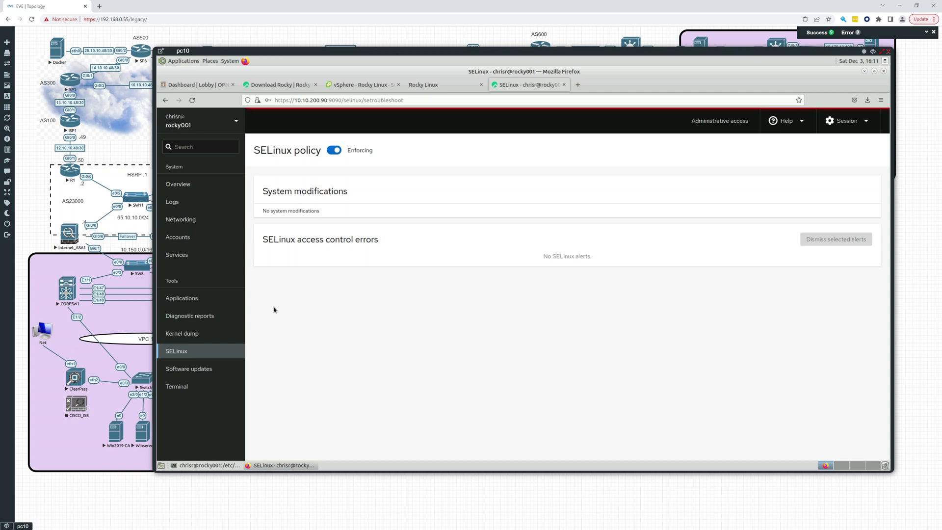
- Pass through Kernel dump and Diagnostic reports to Applications, then start and cancel an application refresh
{"action": "left_click", "coordinate": [195, 334]}
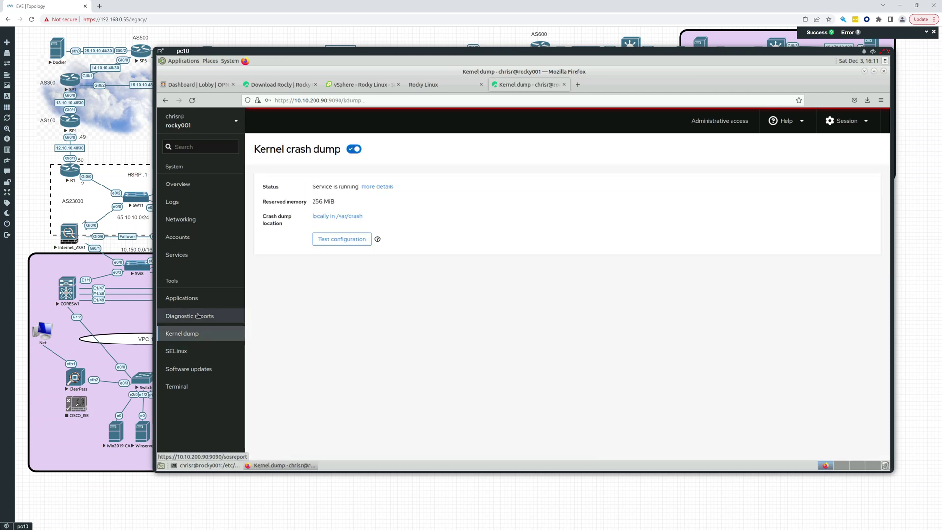
{"action": "left_click", "coordinate": [198, 317]}
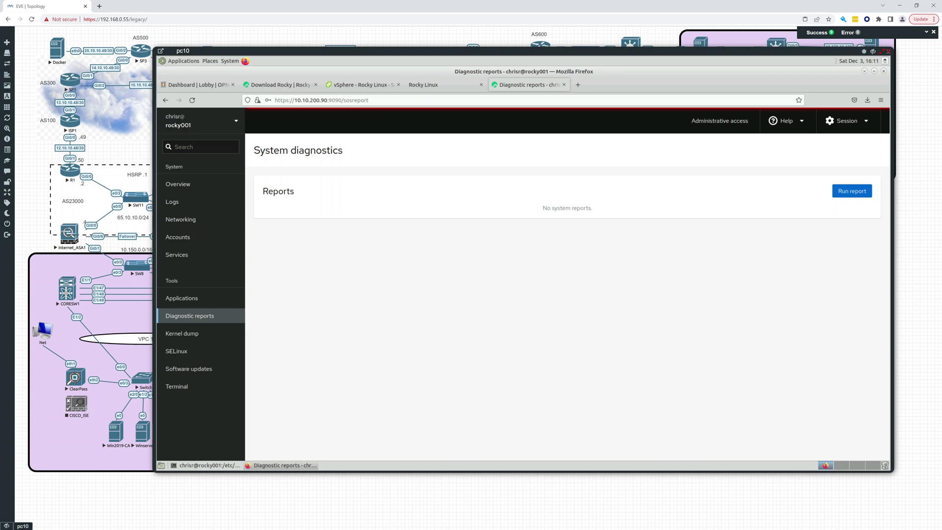
{"action": "left_click", "coordinate": [184, 299]}
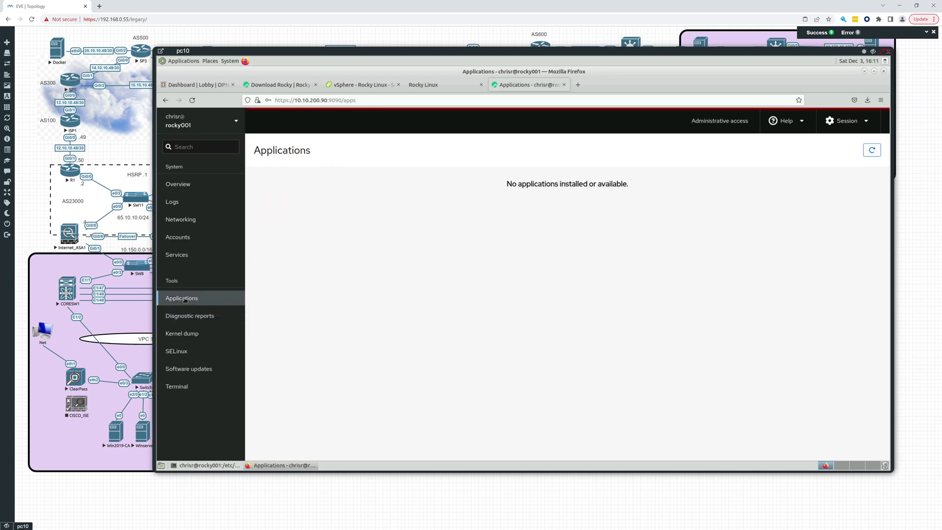
{"action": "left_click", "coordinate": [873, 150]}
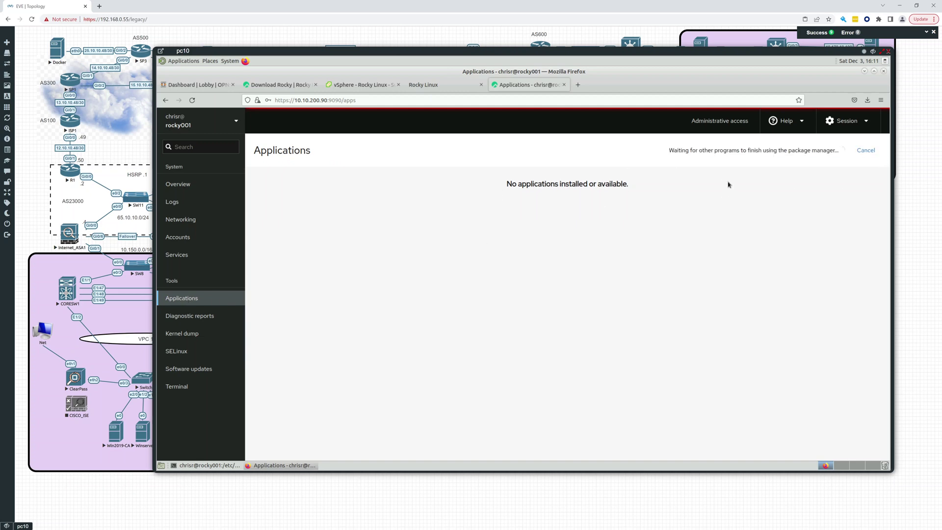
{"action": "left_click", "coordinate": [873, 154]}
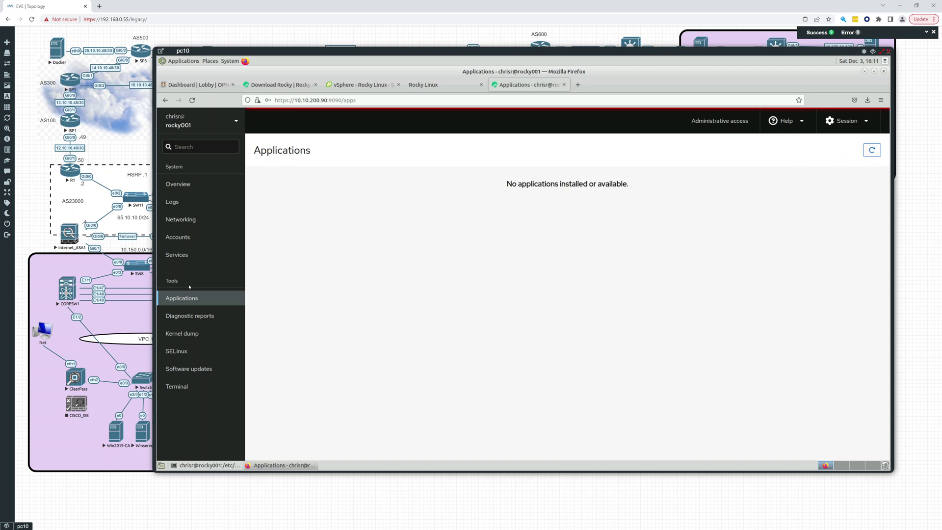
- Go via Services and Accounts to Networking, then view the Public zone's ssh, dhcpv6-client, cockpit rules
{"action": "left_click", "coordinate": [179, 255]}
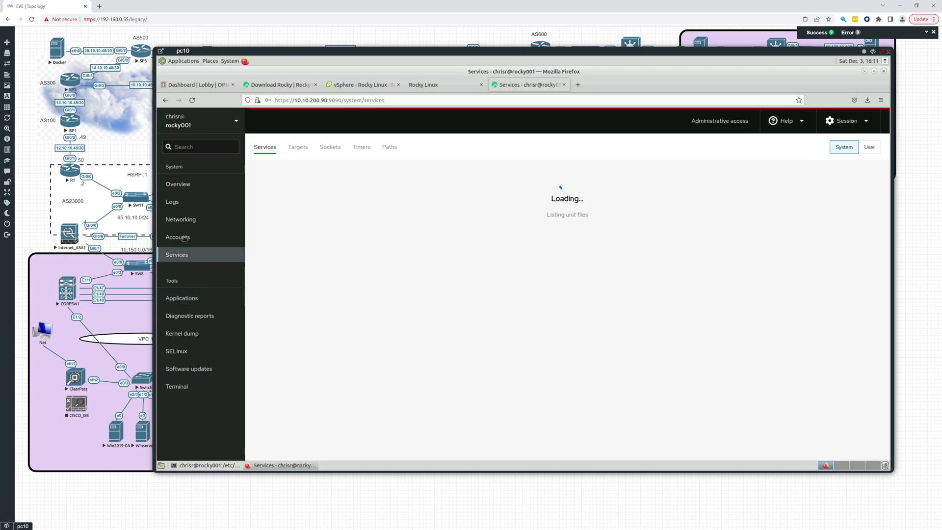
{"action": "left_click", "coordinate": [184, 238]}
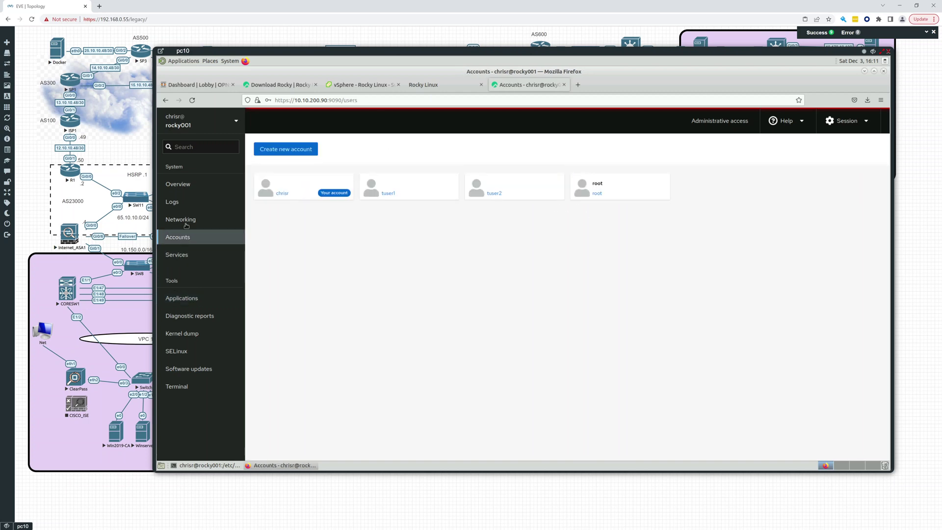
{"action": "left_click", "coordinate": [187, 222]}
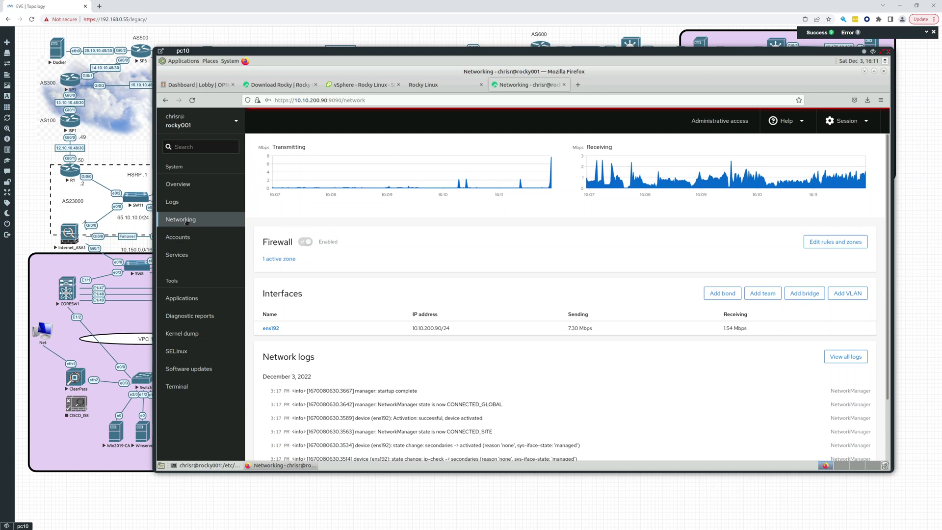
{"action": "scroll", "coordinate": [390, 343], "scroll_direction": "down", "scroll_amount": 3}
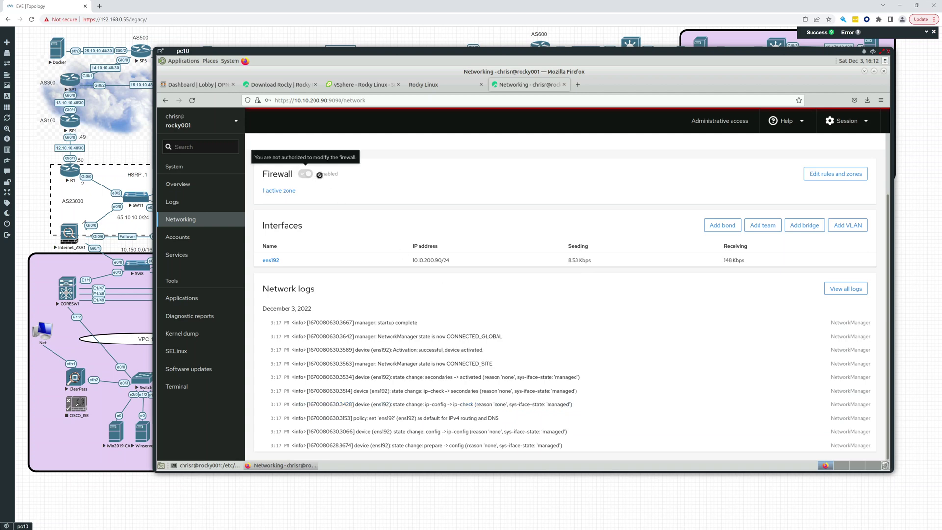
{"action": "left_click", "coordinate": [817, 174]}
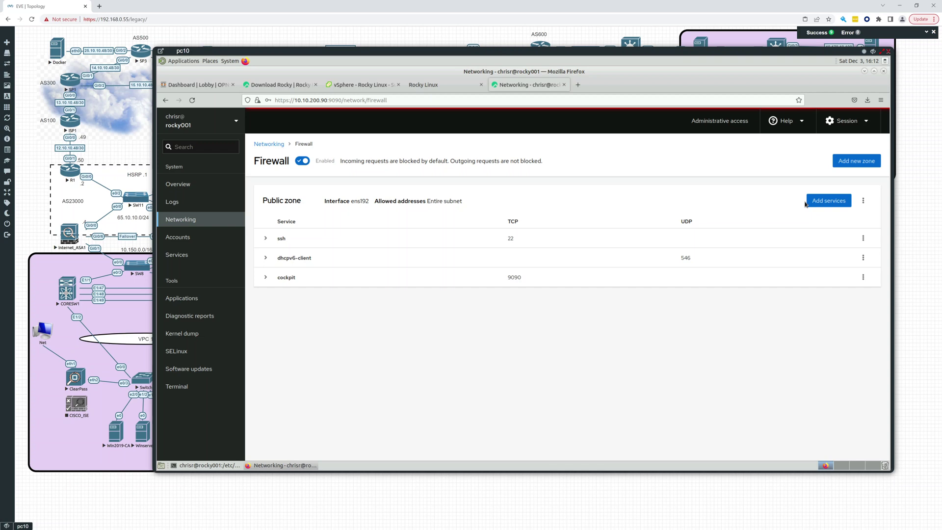
- Review the error-level Logs, then go back to rocky001's Rocky Linux 9.1 Overview page
{"action": "left_click", "coordinate": [183, 203]}
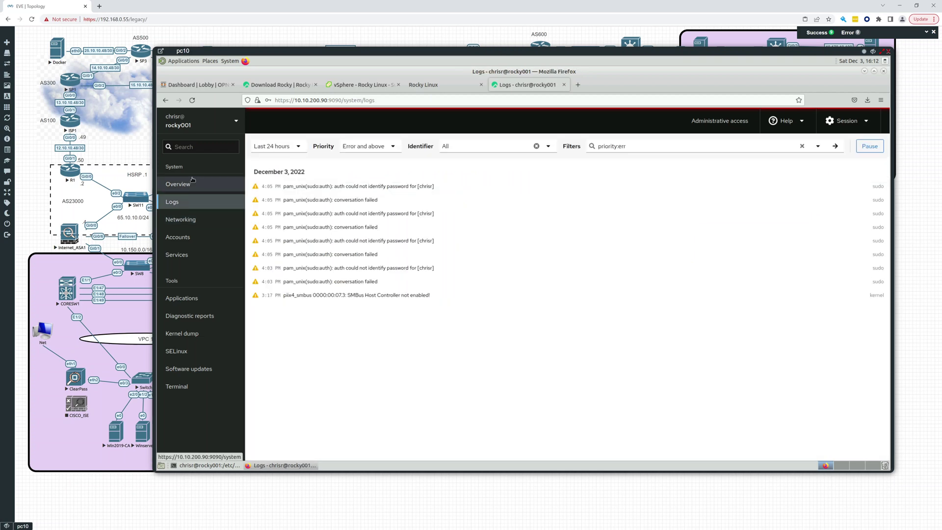
{"action": "left_click", "coordinate": [191, 182]}
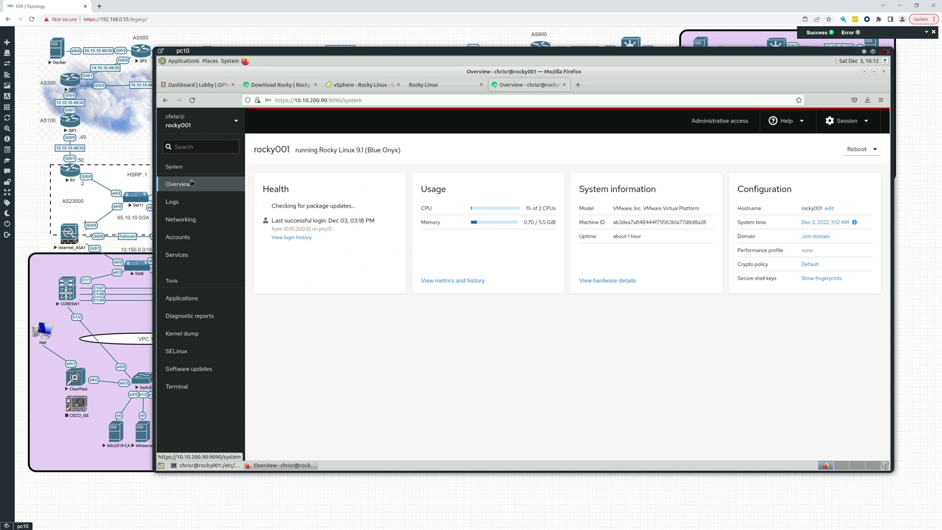